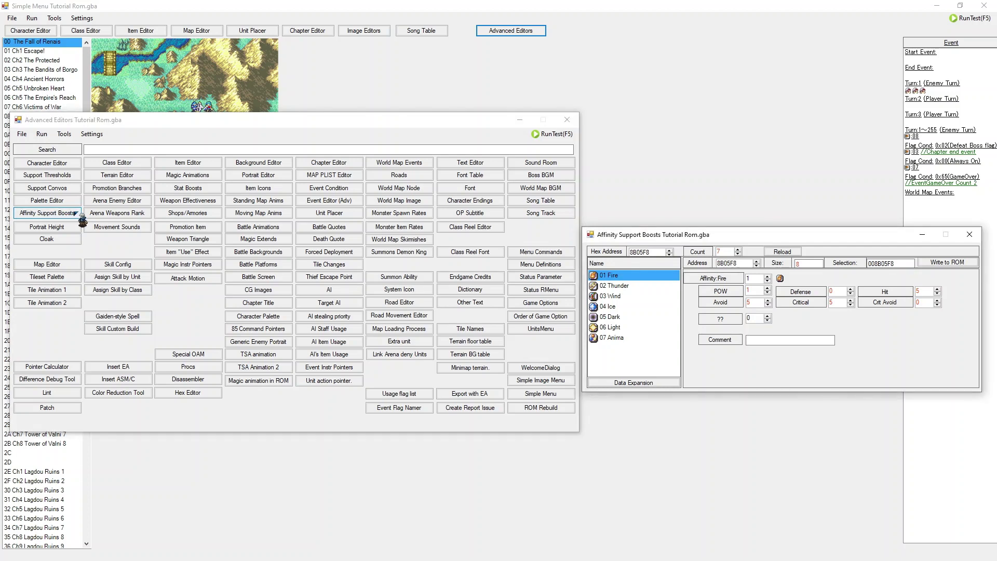
Try lowering the Fire affinity's Critical support boost to 0
drag(655, 229, 353, 200)
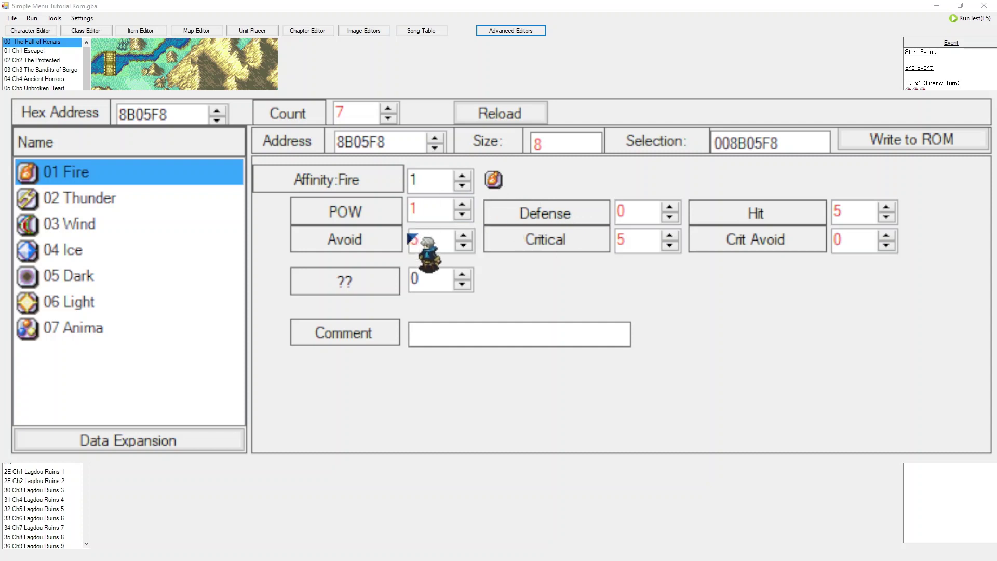
click(669, 245)
click(670, 245)
click(670, 245)
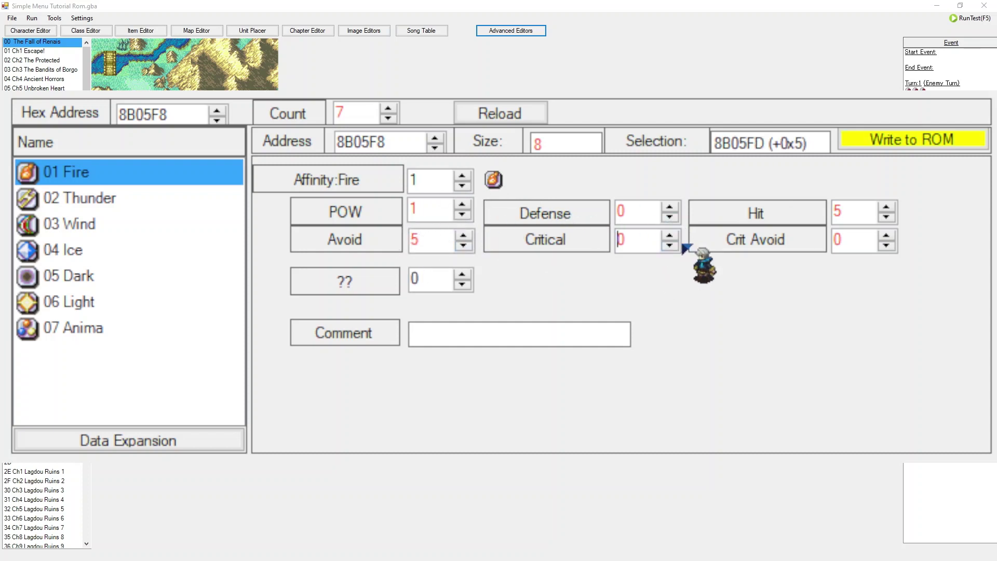
Try raising the Anima affinity's Defense support boost to 2
click(70, 305)
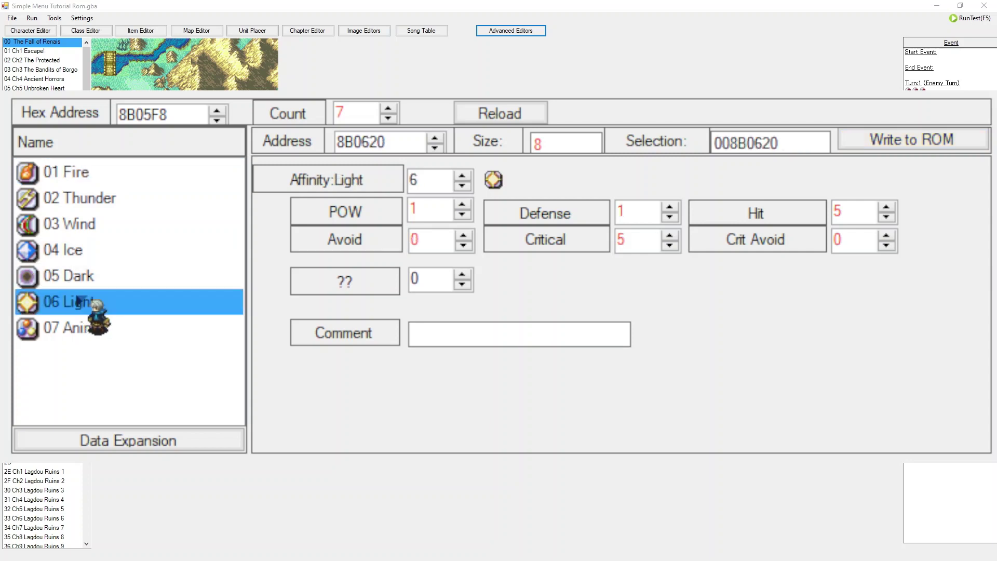
click(96, 335)
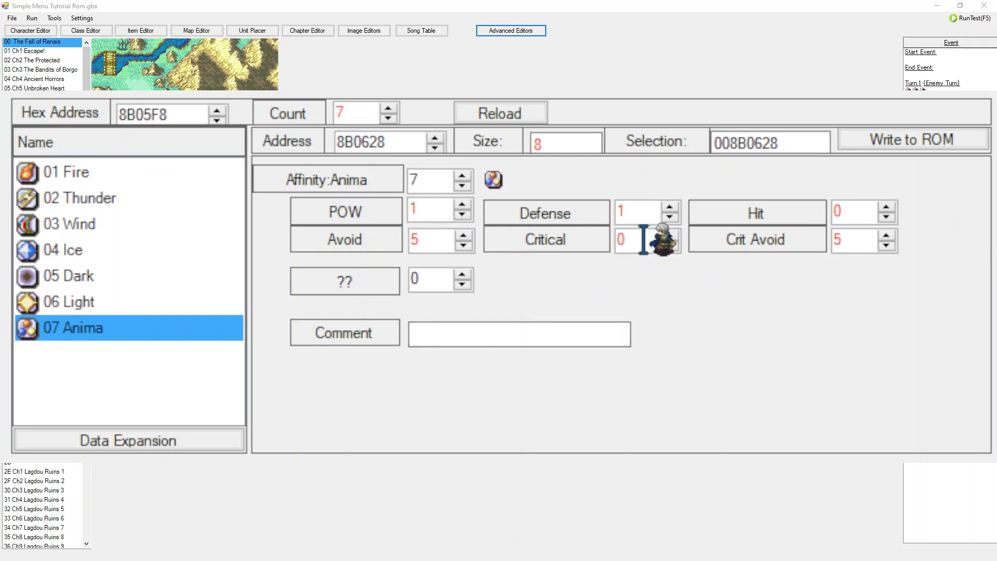
click(671, 207)
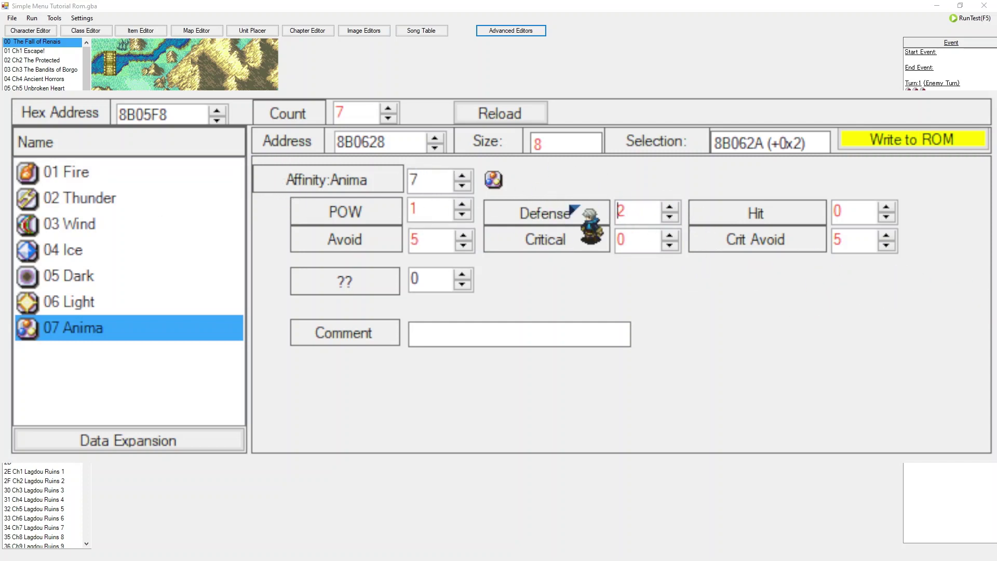
Review the support boost values of the Thunder, Fire and Ice affinities
click(118, 204)
click(113, 179)
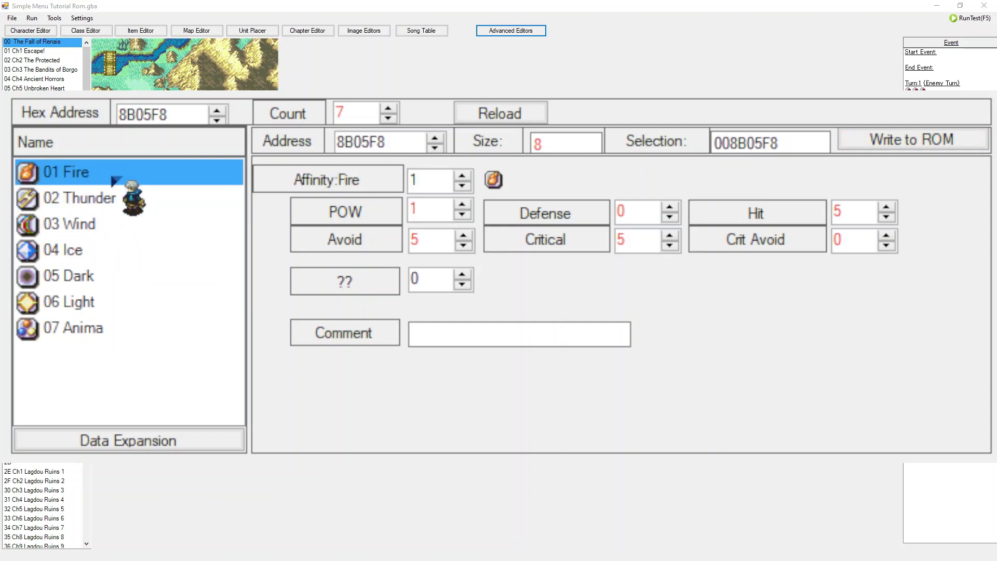
click(119, 200)
click(132, 252)
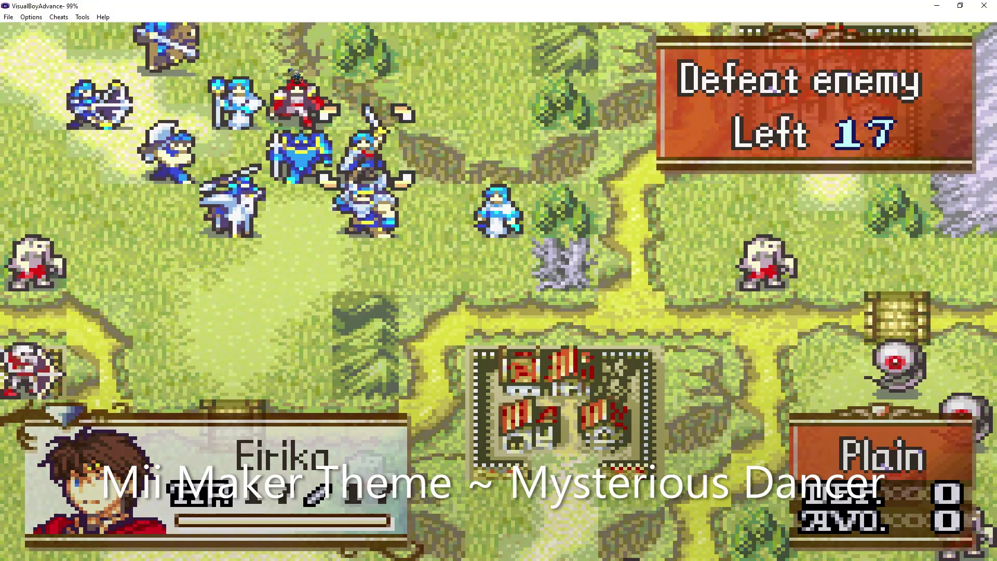
Inspect Vanessa's portrait position and help text on her status screen in VisualBoyAdvance, and close the emulator
key(Left)
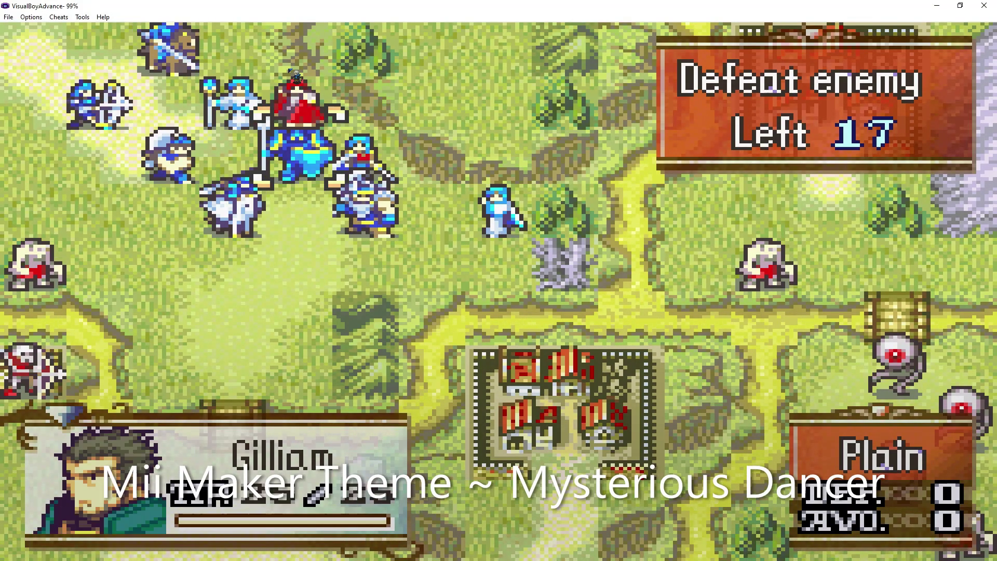
key(Down)
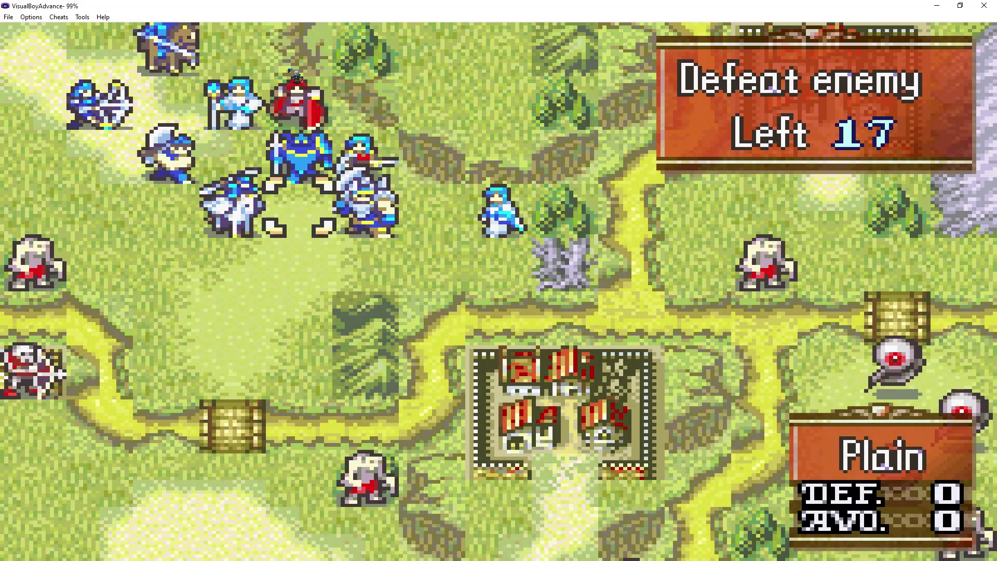
key(Left)
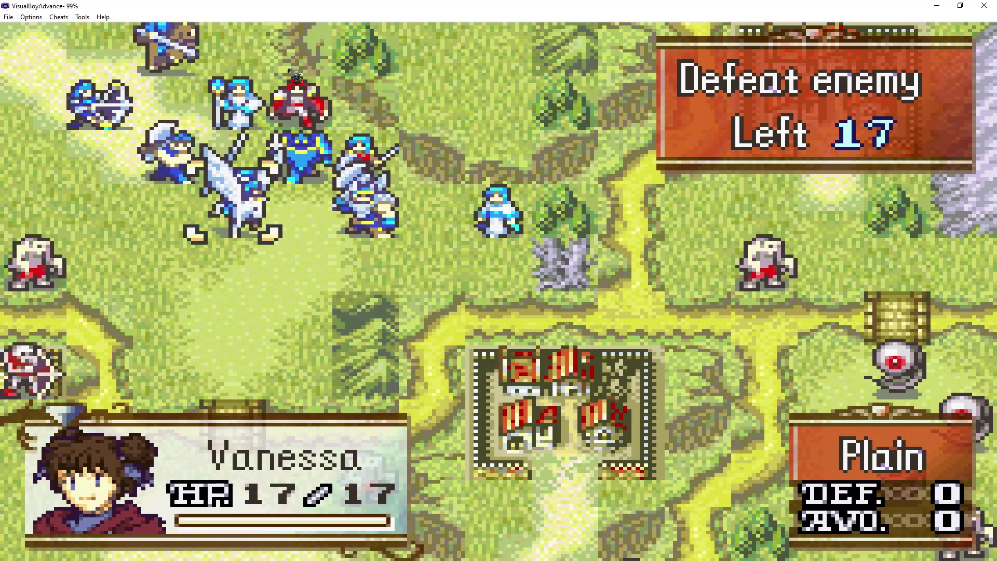
key(s)
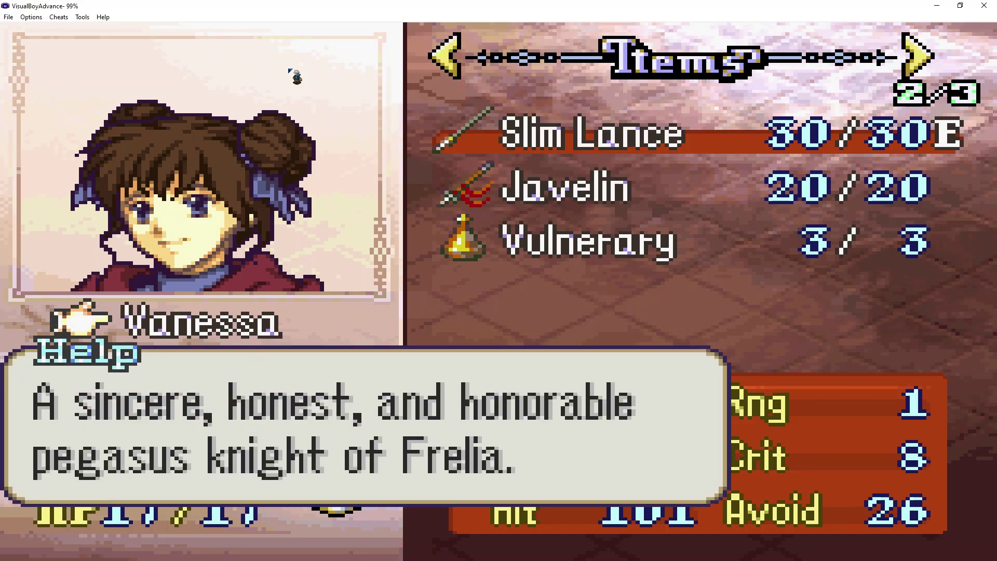
key(x)
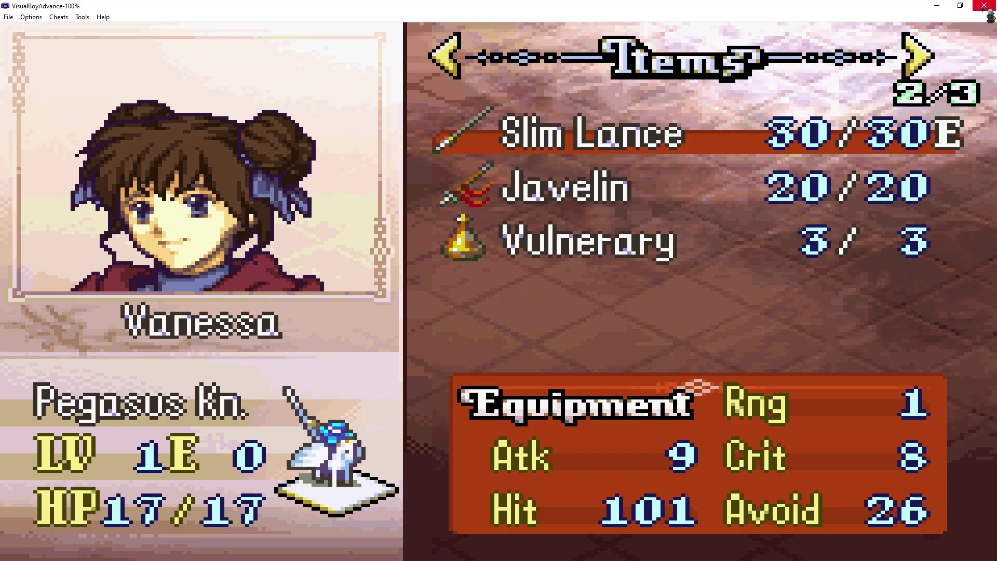
click(984, 5)
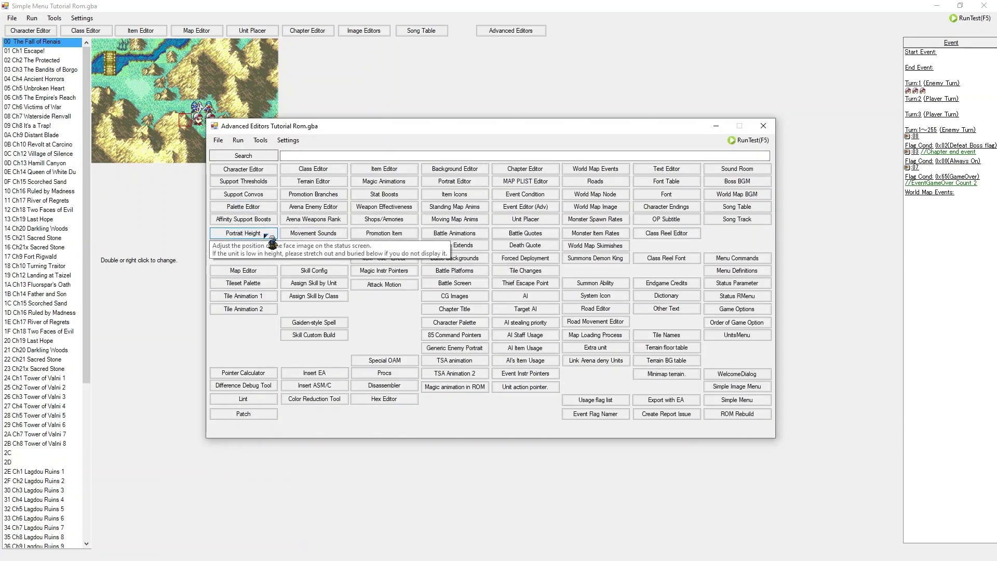
Open the Portrait Height editor and expand its data list to 173 characters
click(259, 232)
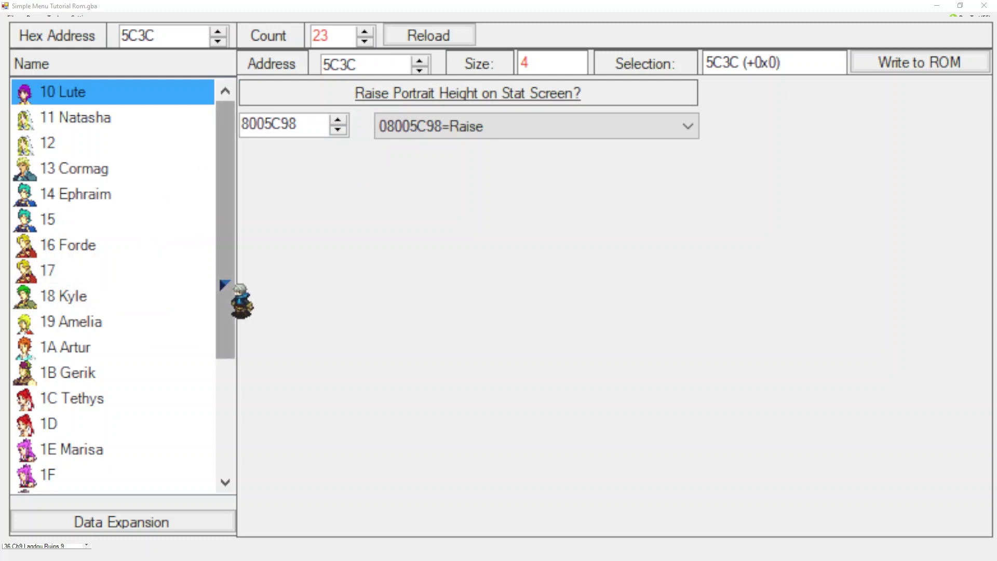
drag(221, 280, 161, 519)
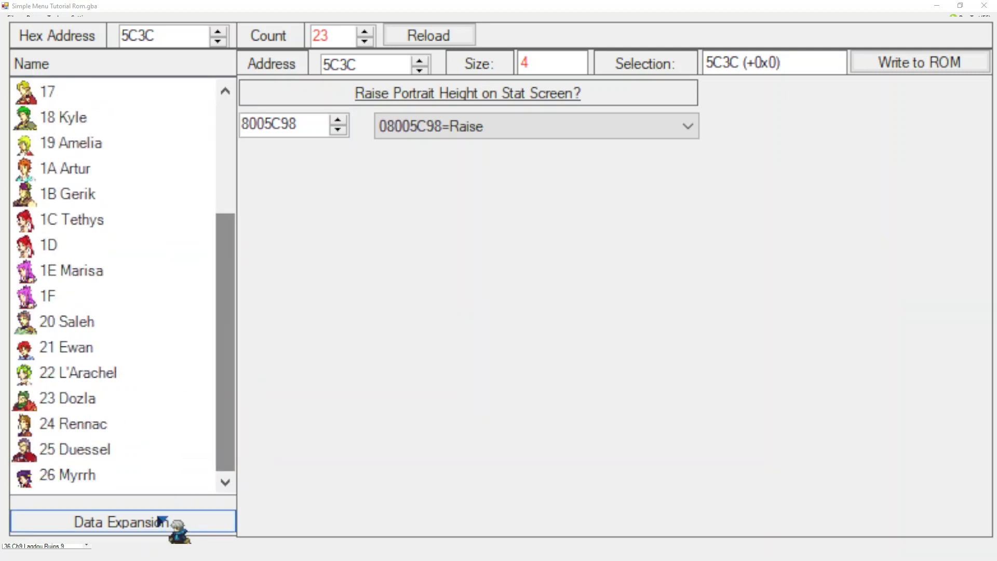
click(159, 519)
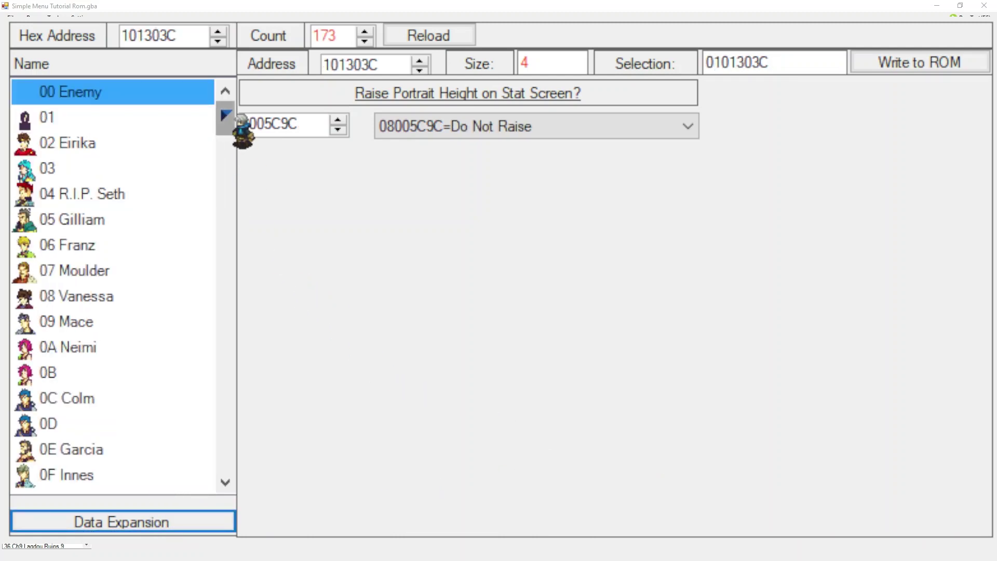
Set Vanessa's stat screen portrait height to 08005C98=Raise and write it to the ROM
click(229, 154)
drag(228, 154, 218, 106)
scroll(128, 228, down, 6)
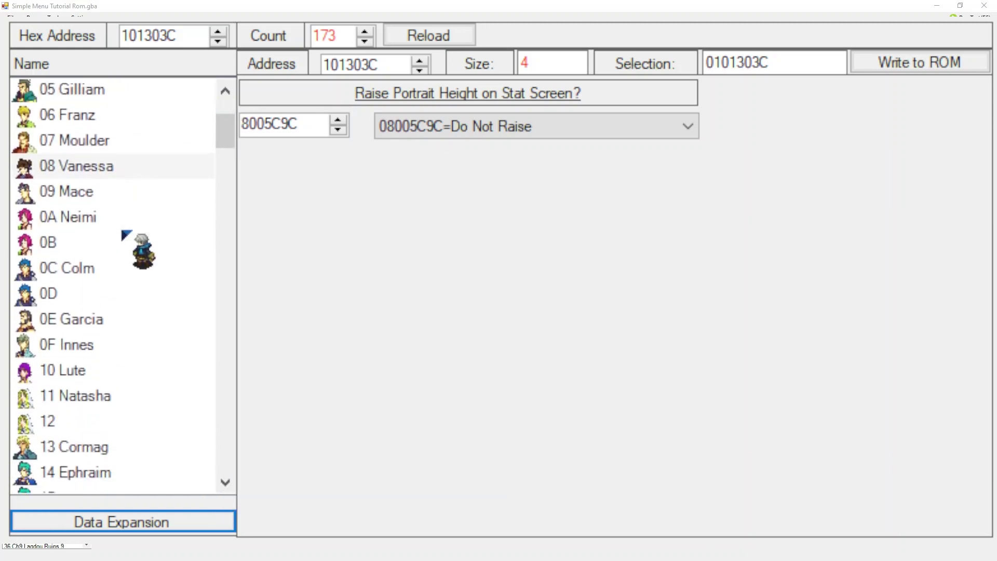
drag(225, 166, 223, 484)
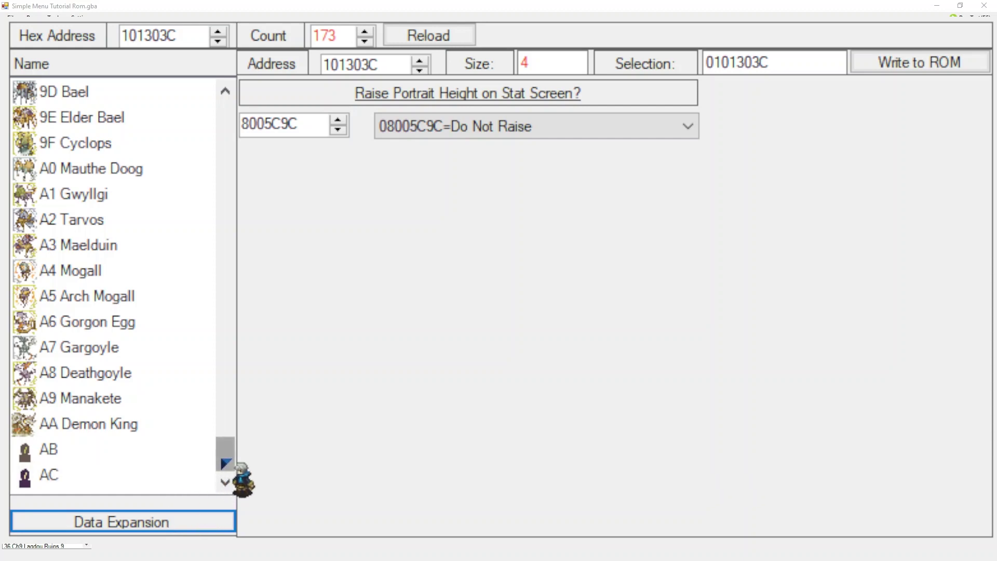
drag(221, 457, 226, 121)
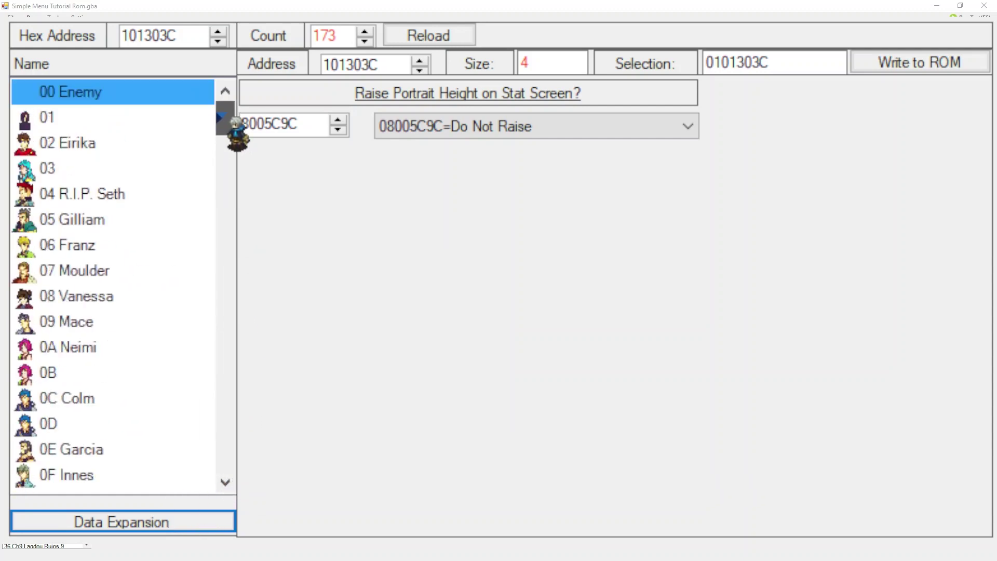
click(120, 298)
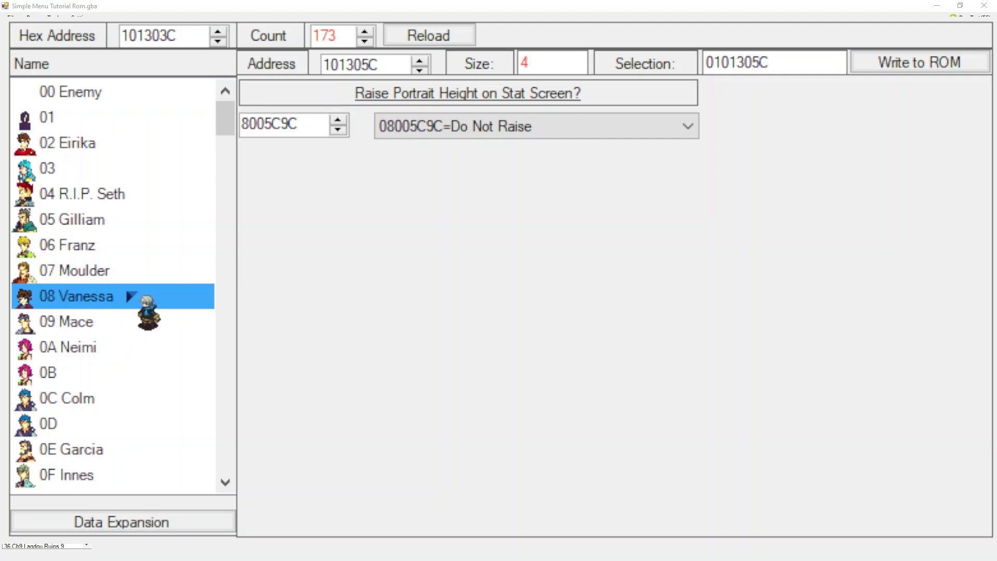
click(593, 121)
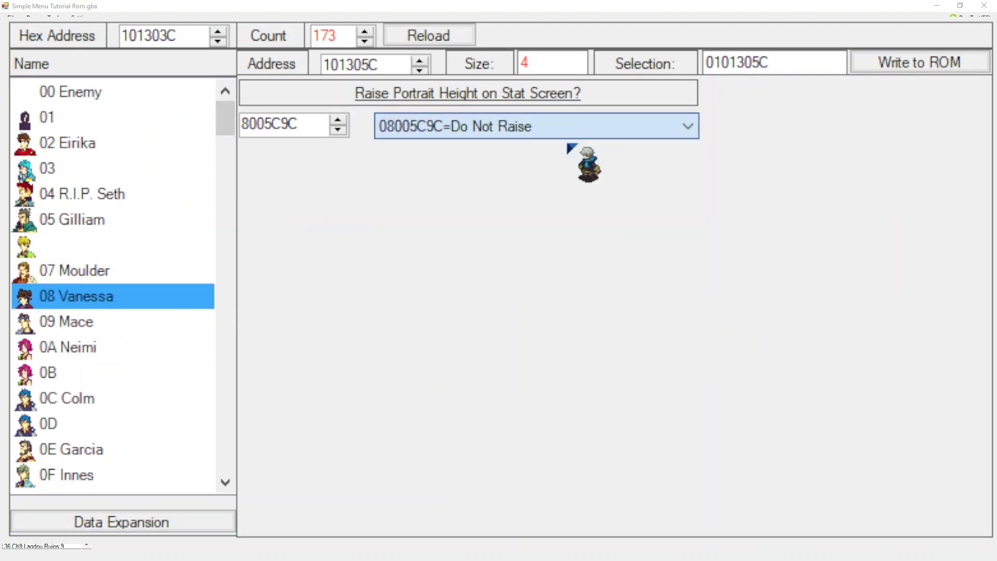
click(432, 166)
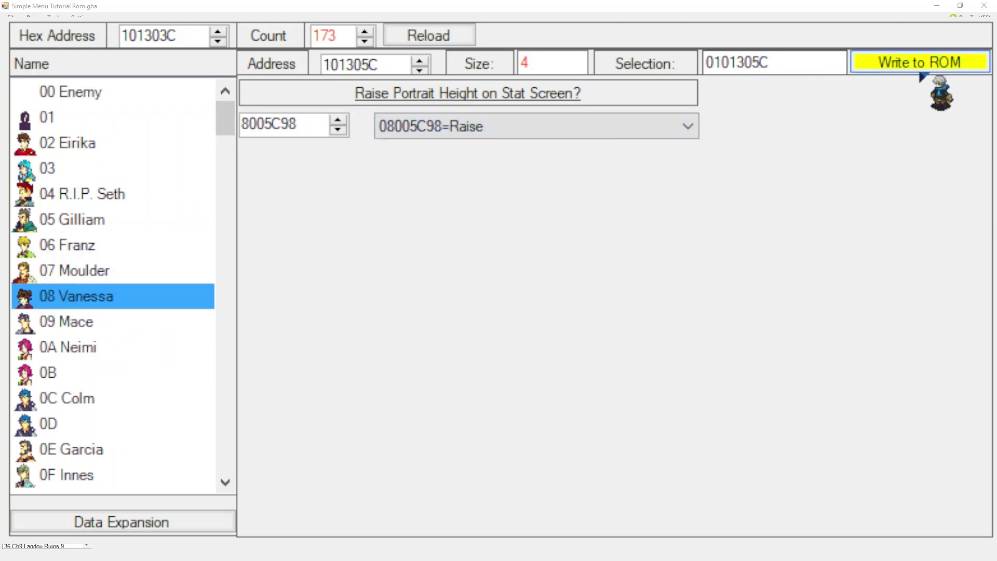
click(914, 64)
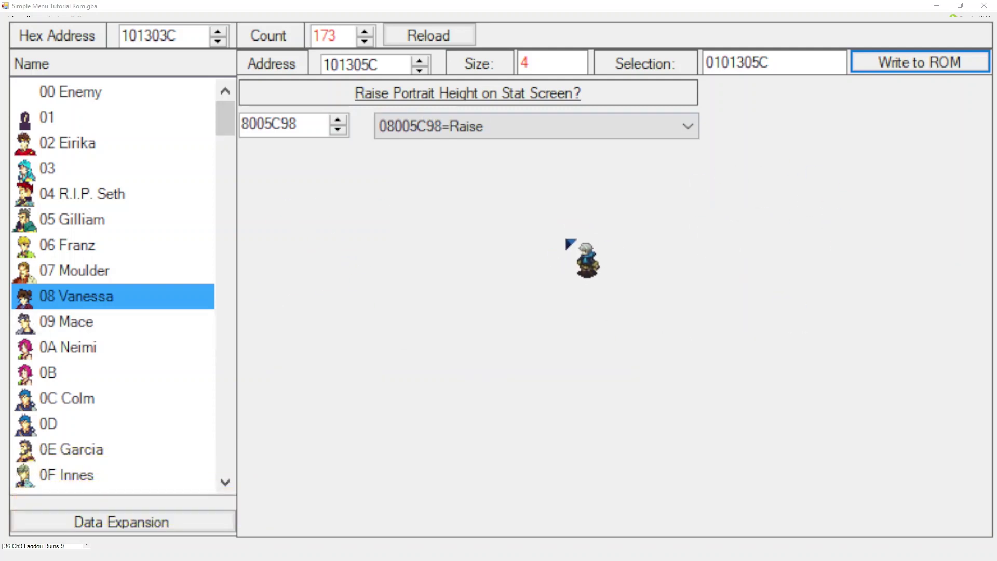
Set R.I.P. Seth's stat screen portrait height to 08005C98=Raise and write it to the ROM
click(130, 193)
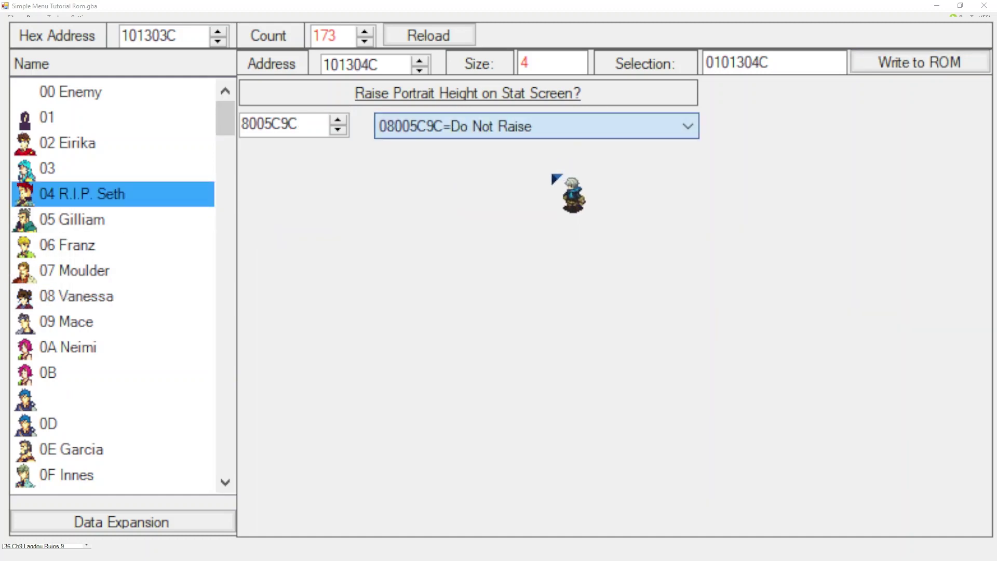
key(Up)
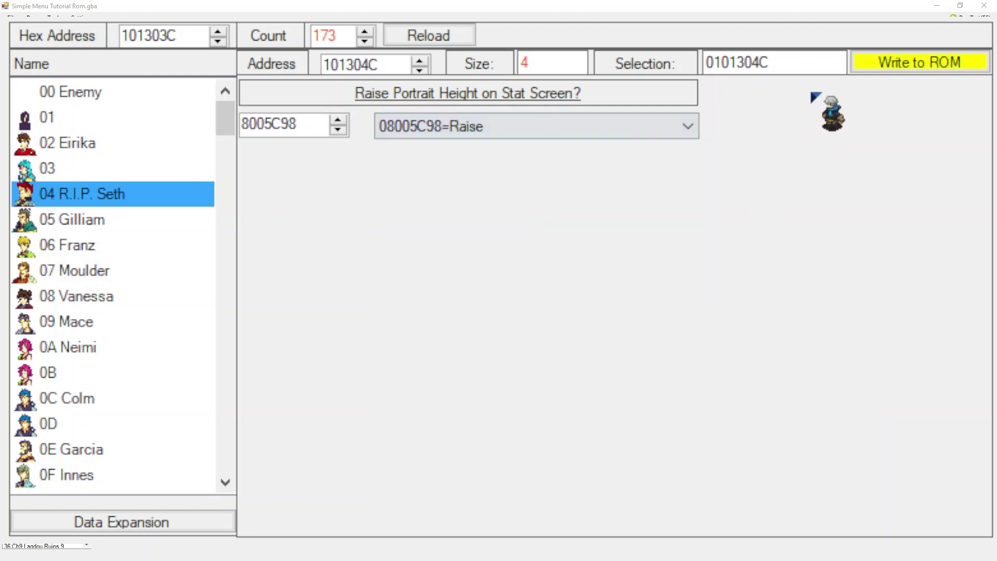
click(889, 61)
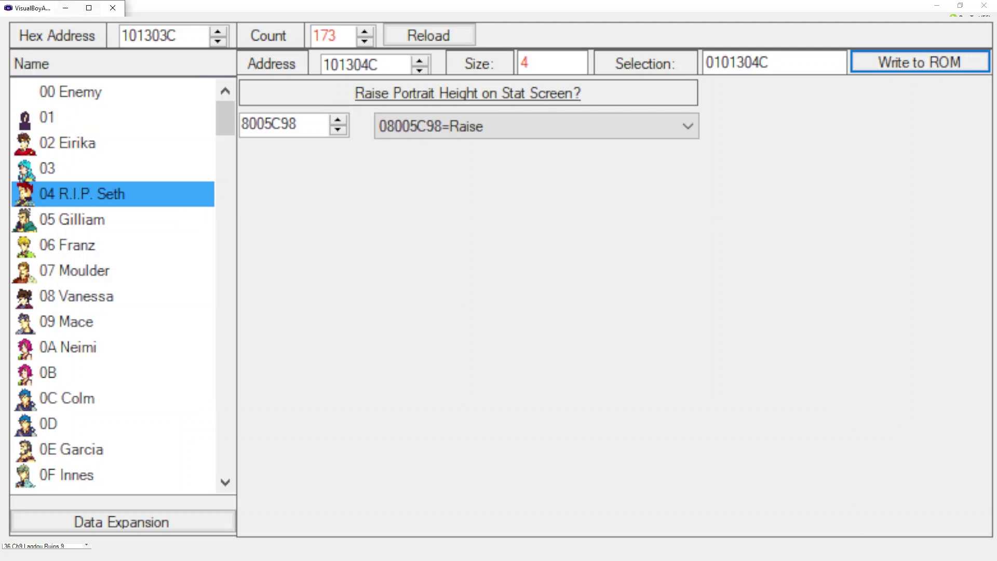
Maximize the VisualBoyAdvance test window and resume the Ch.4: Ancient Horrors save
click(89, 8)
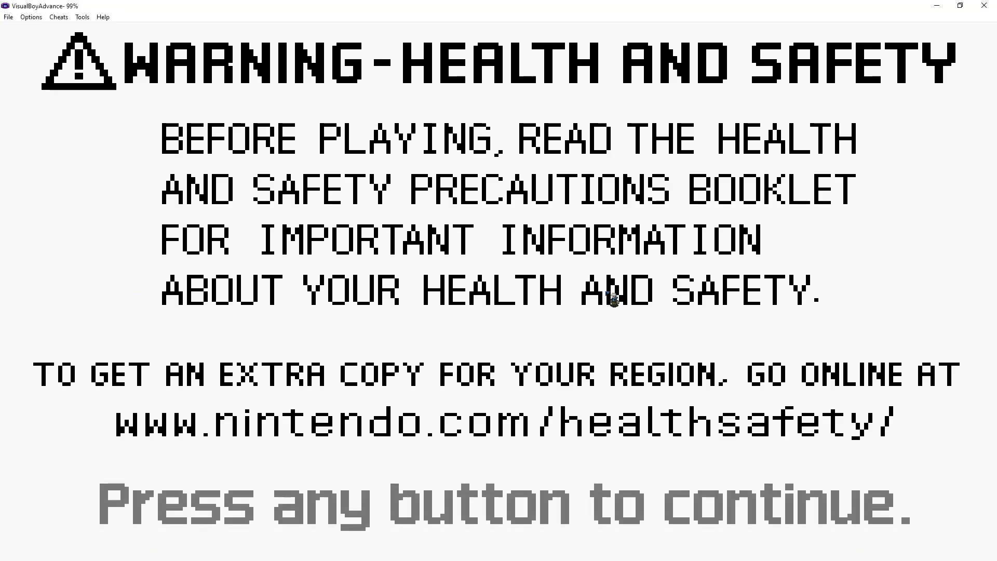
key(Return)
key(z)
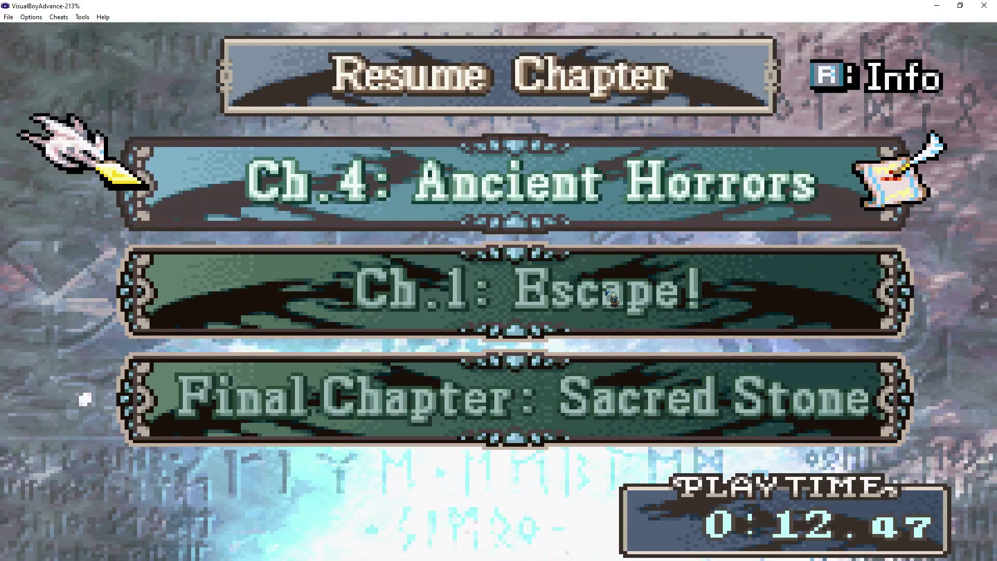
key(z)
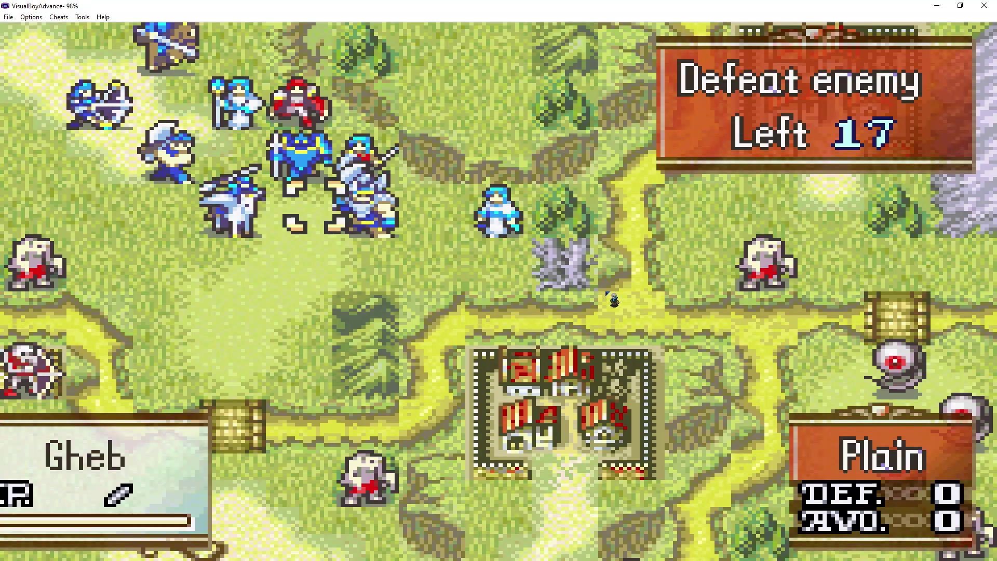
Check Vanessa's portrait height and help text on her in-game status screen, and return to the map
key(s)
key(s)
key(Left)
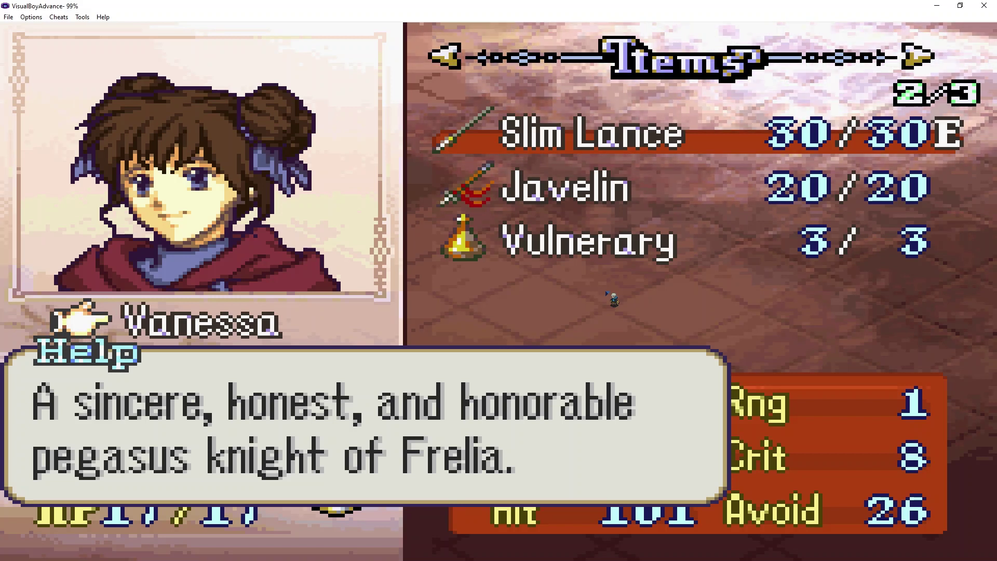
key(s)
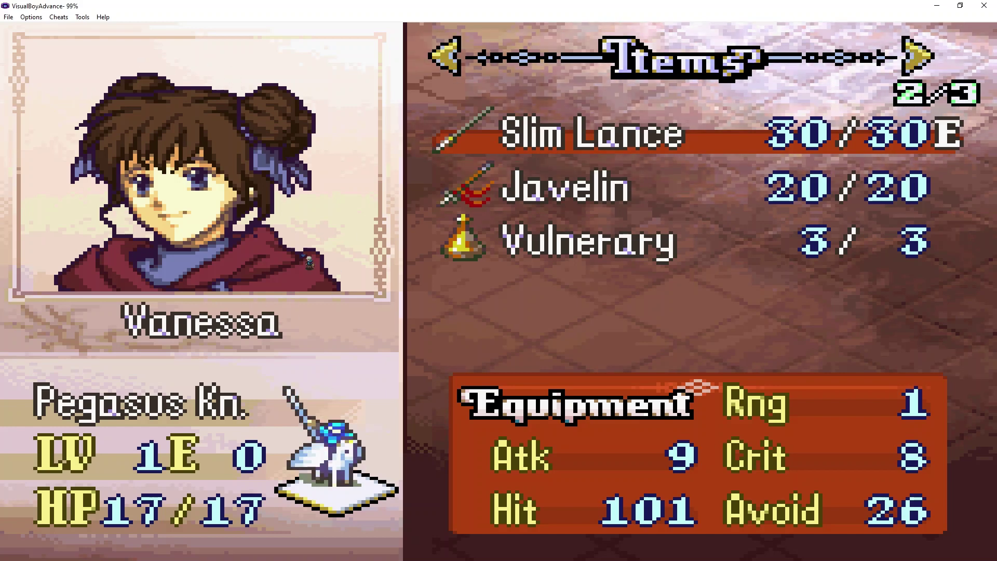
key(x)
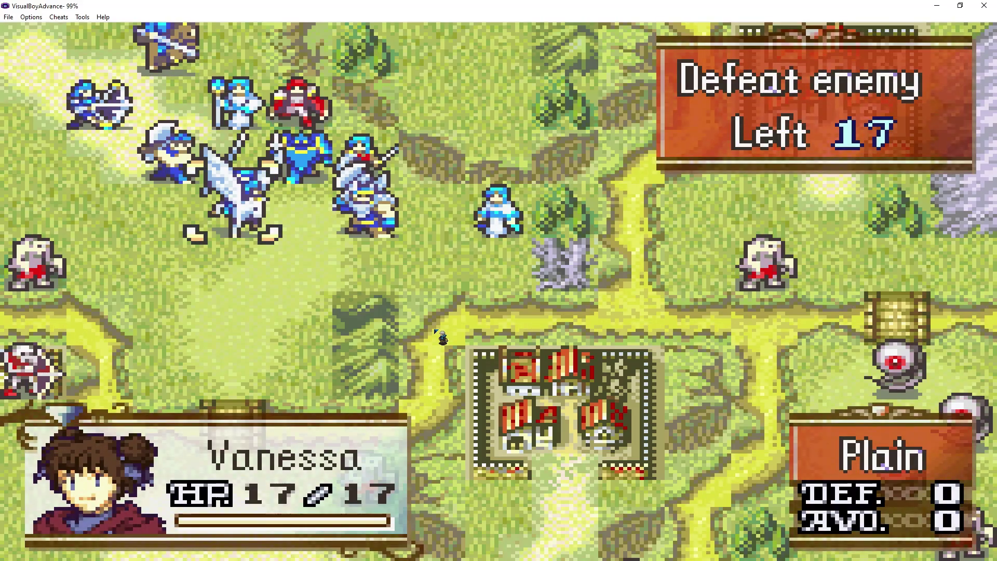
Find R.I.P. Seth on the map and check his portrait height and help text on his status screen
key(Up)
key(Up)
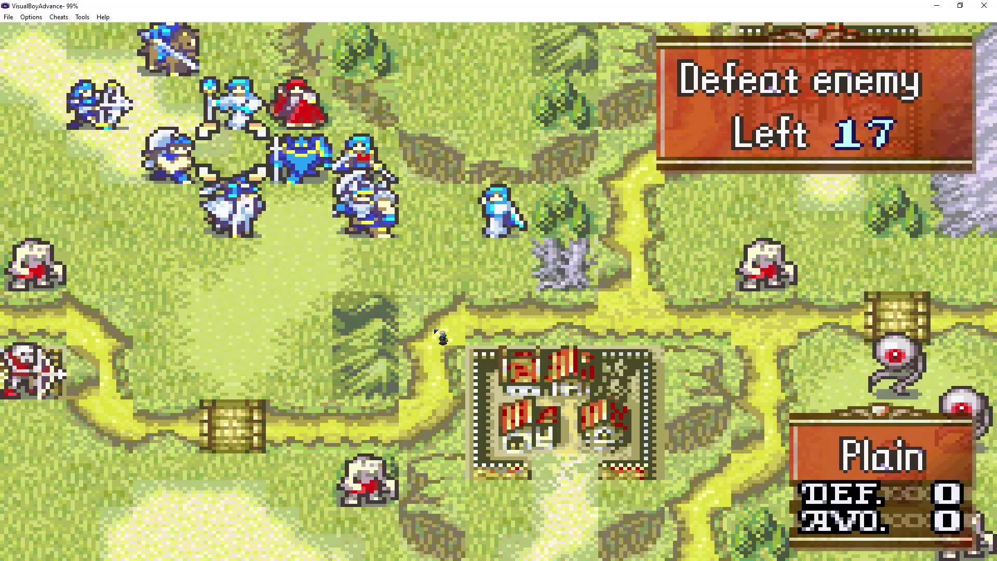
key(Left)
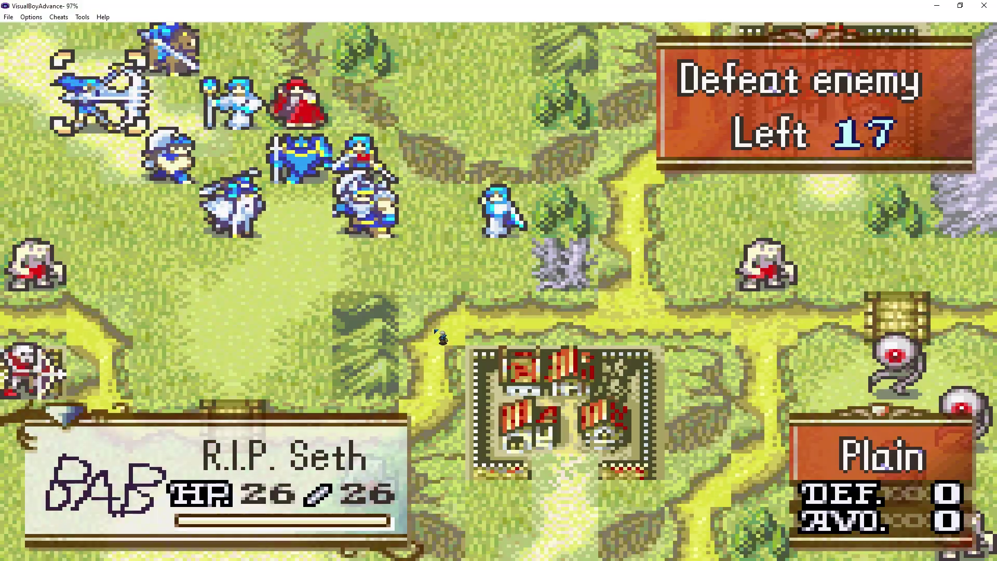
key(s)
key(s)
key(Left)
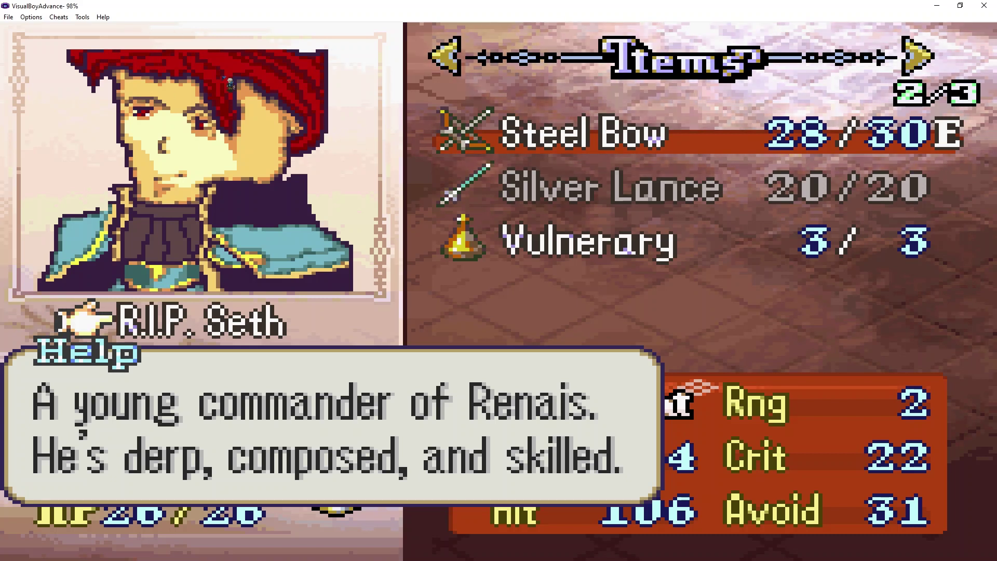
Dismiss R.I.P. Seth's help text, page through his status screen, and return to the map
key(s)
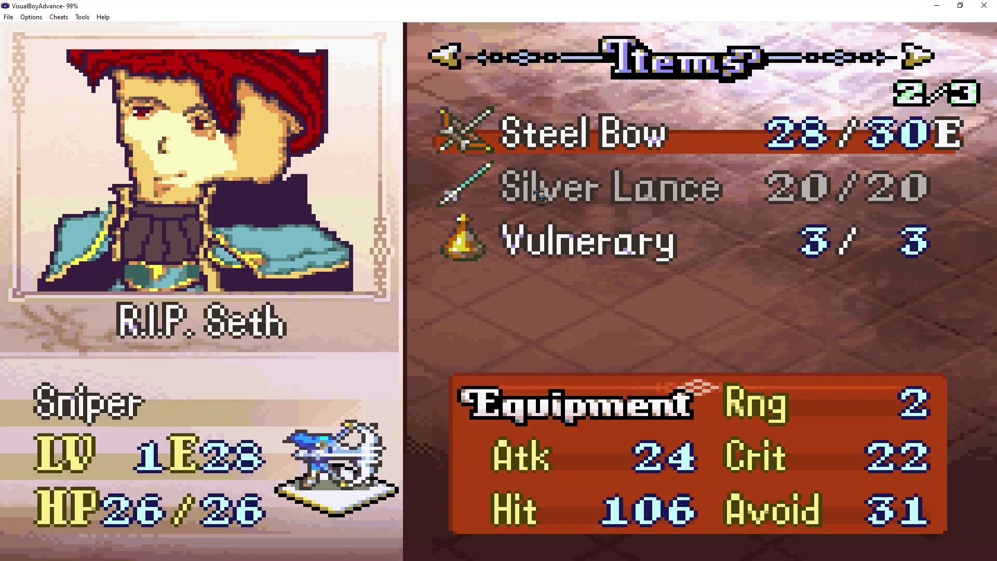
key(Right)
key(Right)
key(Right)
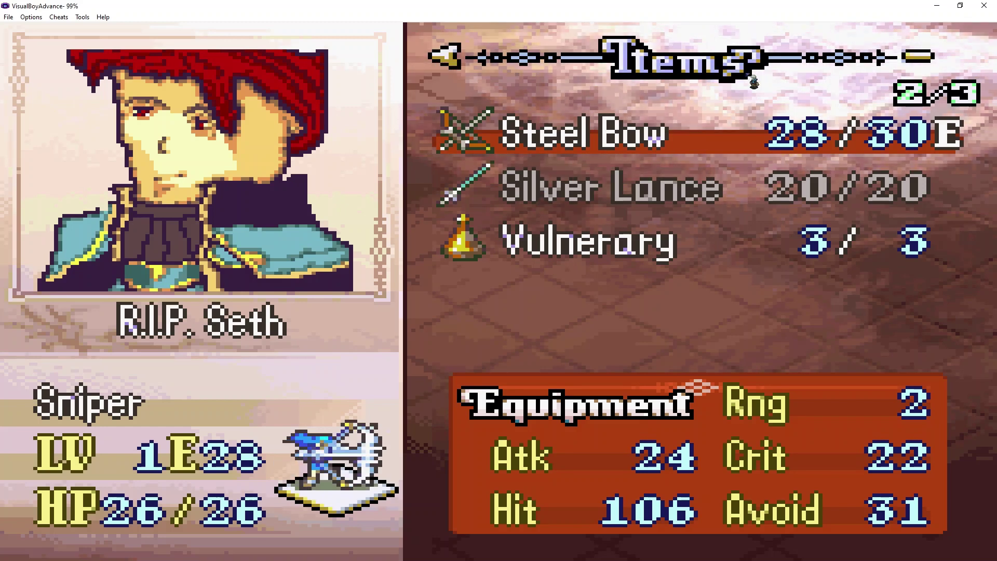
key(x)
Find Eirika on the map, check her portrait height and help text on her status screen, and return to the map
key(Left)
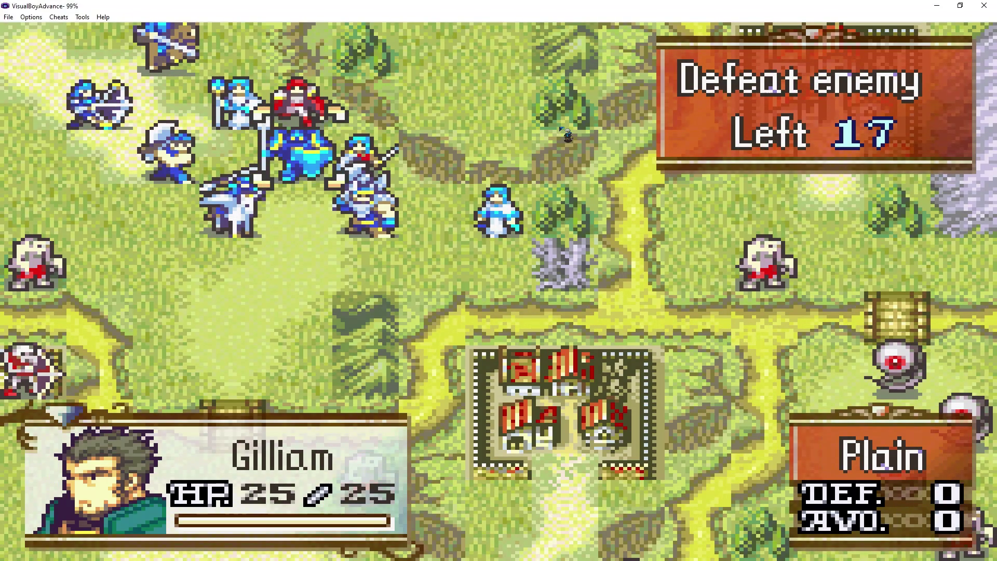
key(s)
key(s)
key(Left)
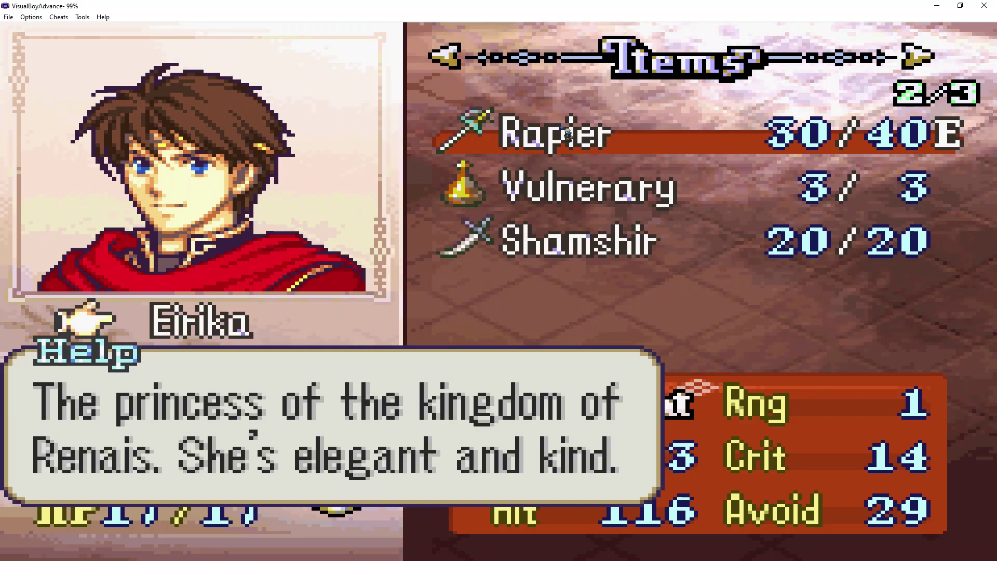
key(x)
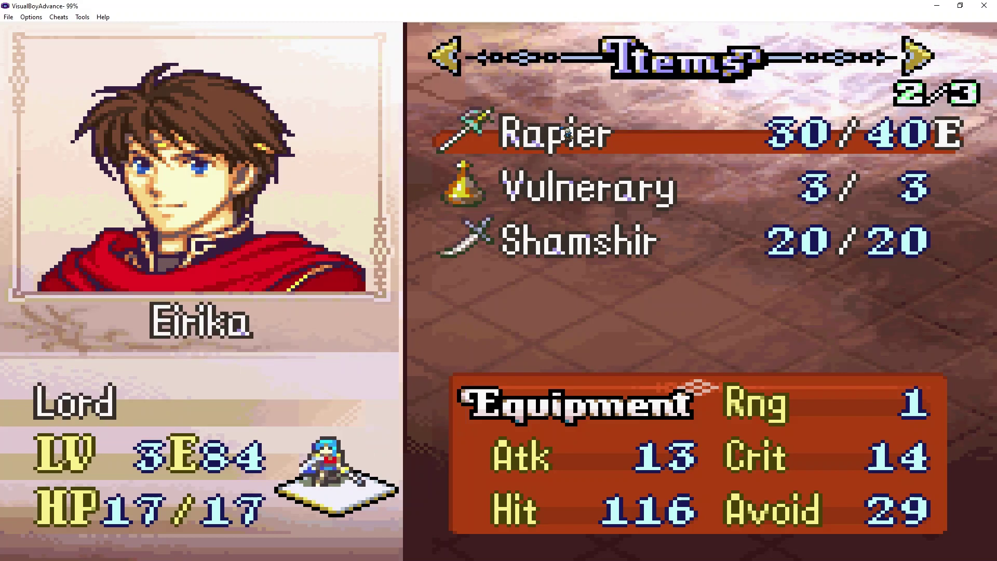
key(x)
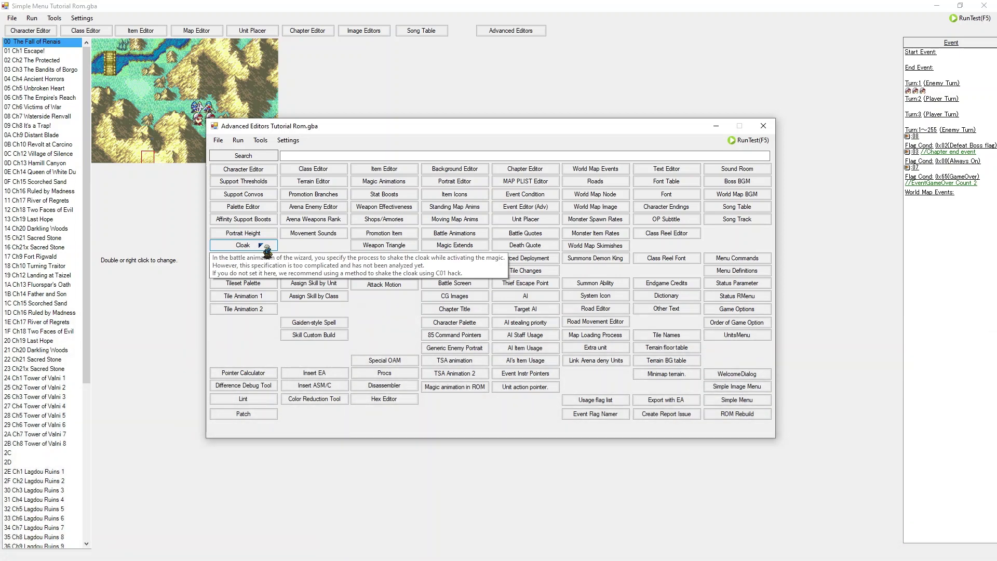
Switch to FEBuilderGBA and open the Cloak editor from the Advanced Editors
click(275, 245)
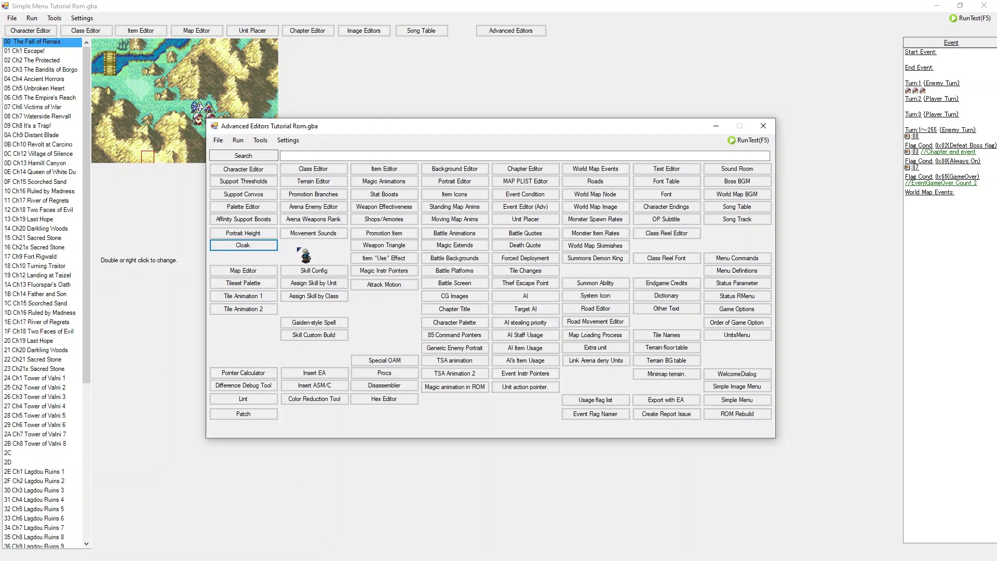